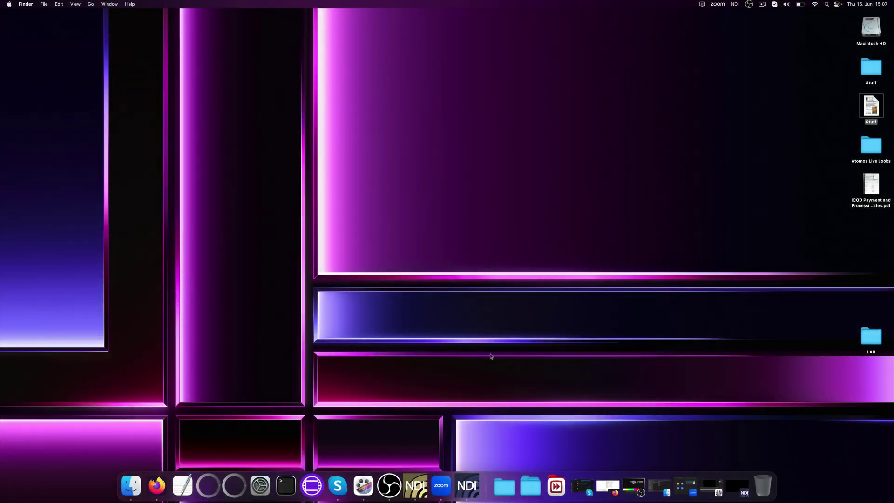
Bring NDI Video Monitor forward and minimize the Firefox NDI Tools page.
click(469, 482)
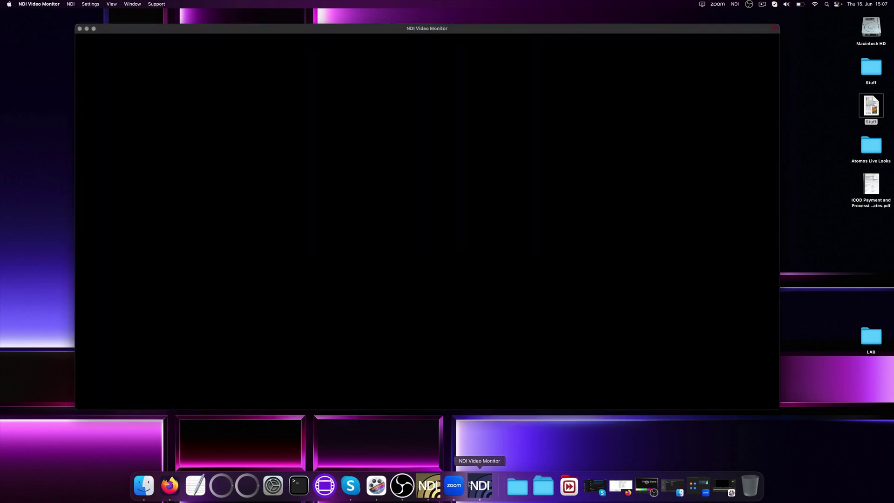
click(170, 485)
scroll(449, 298, up, 2)
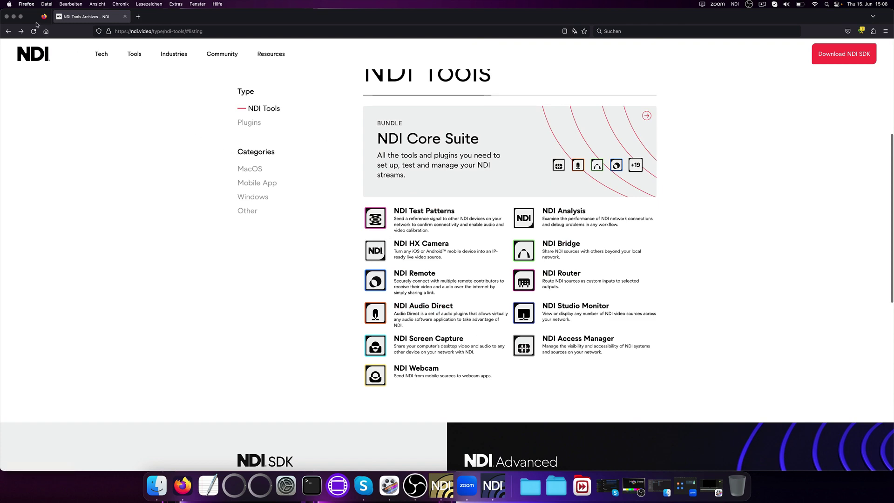
click(13, 17)
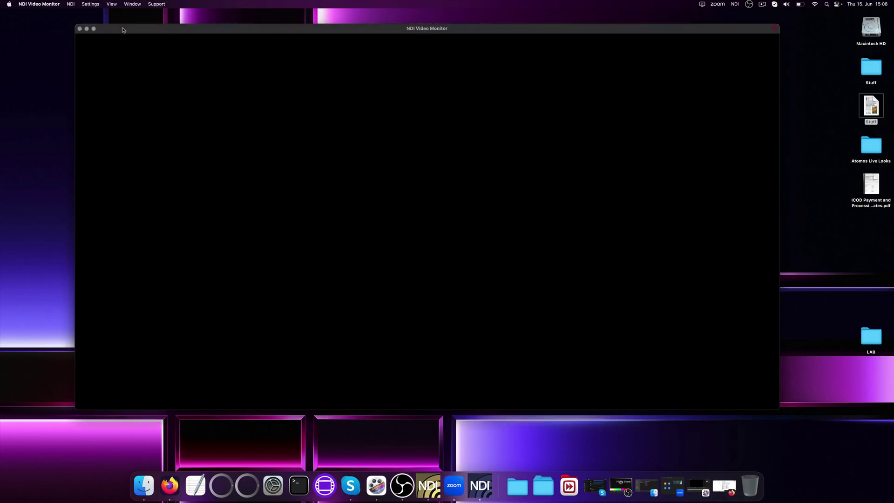
Set the monitor source to NDI > ATOMOS-NINJAV-20211 > NinjaV+.
click(70, 4)
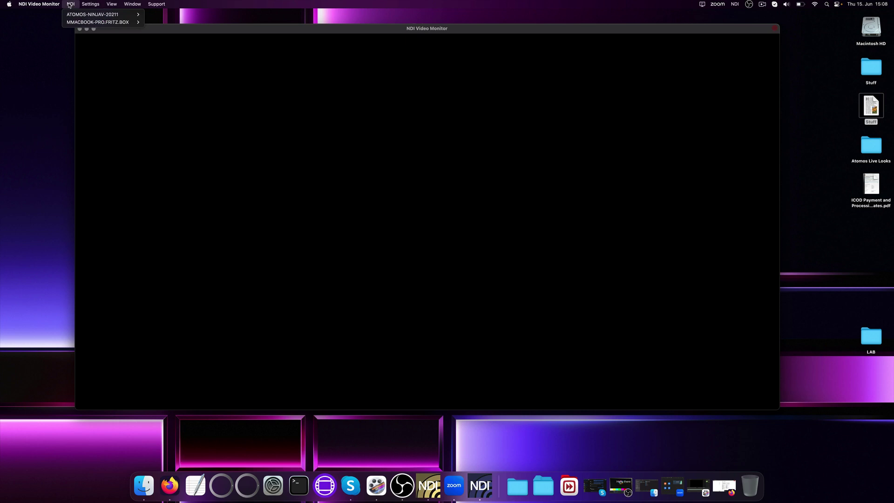
mouse_move(103, 15)
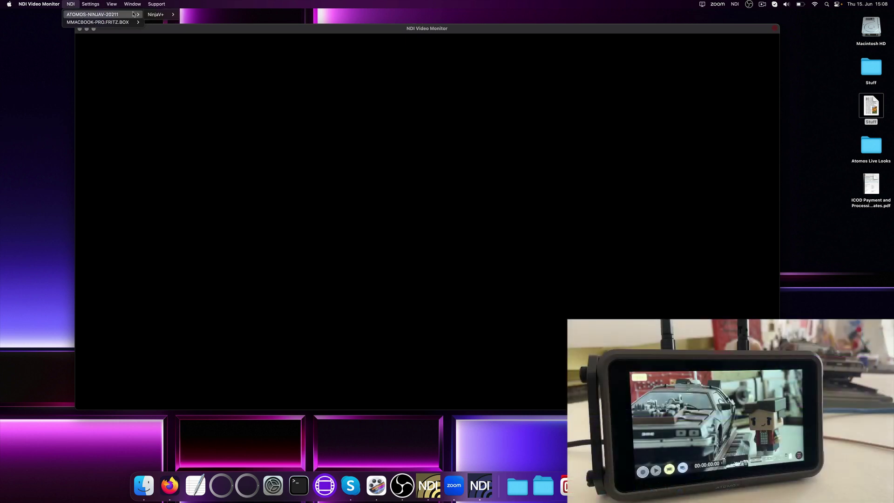
mouse_move(161, 15)
click(195, 16)
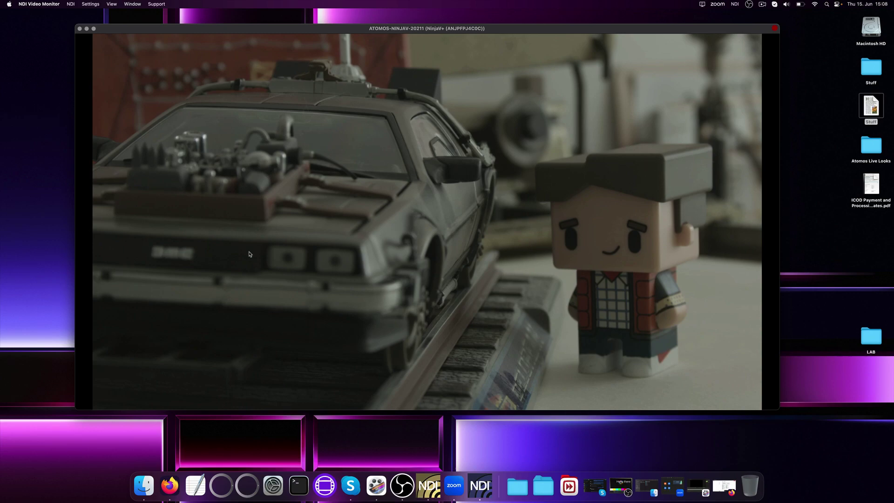
Launch Live Looks and in Video IO set Device NDI On with channels 1 and 5 enabled.
click(224, 480)
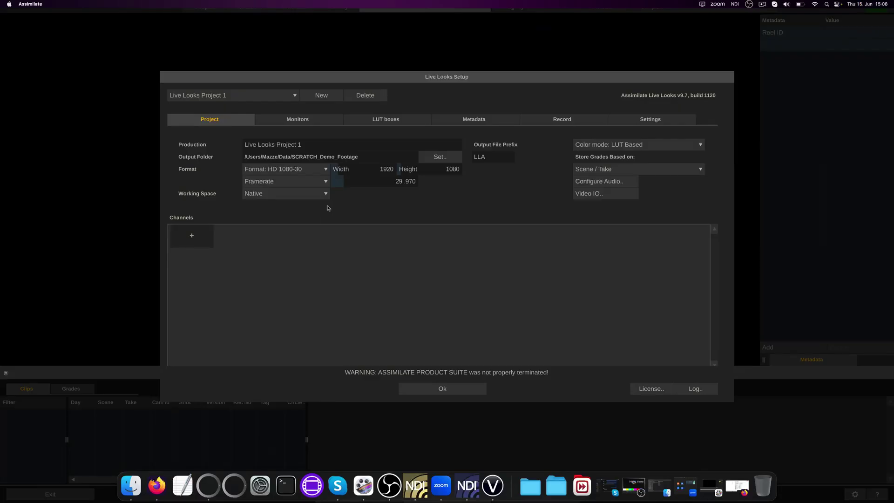
click(592, 194)
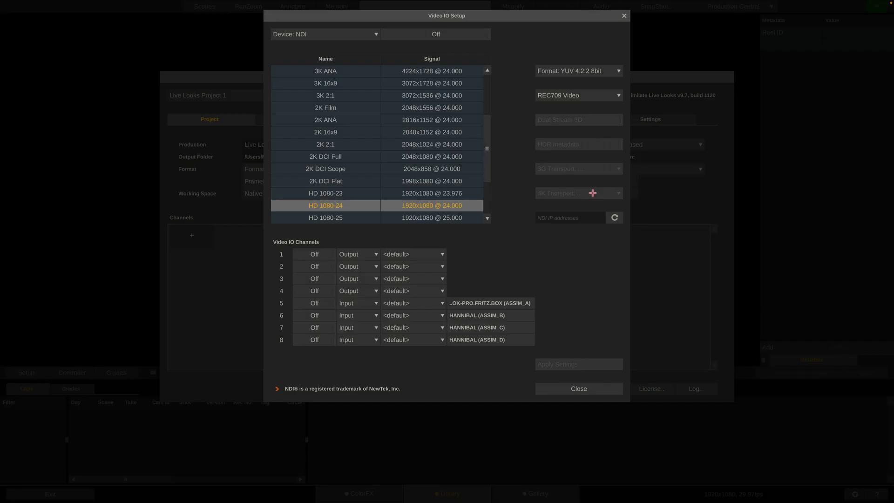
click(430, 31)
click(315, 255)
click(320, 303)
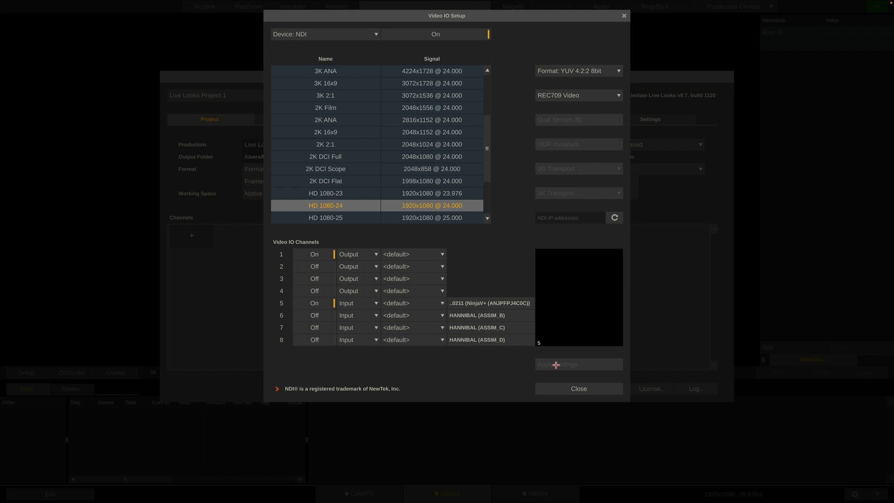
Close Video IO and add a Video Capture channel from NDI - 5.
click(561, 388)
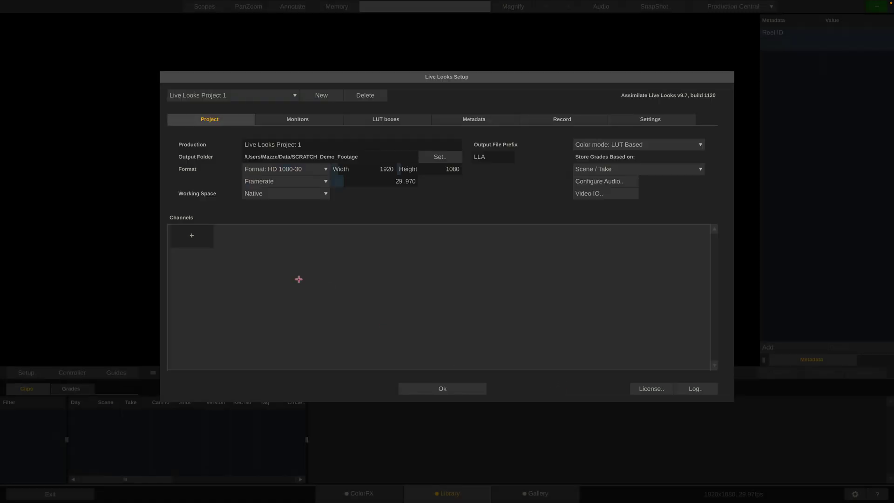
click(199, 239)
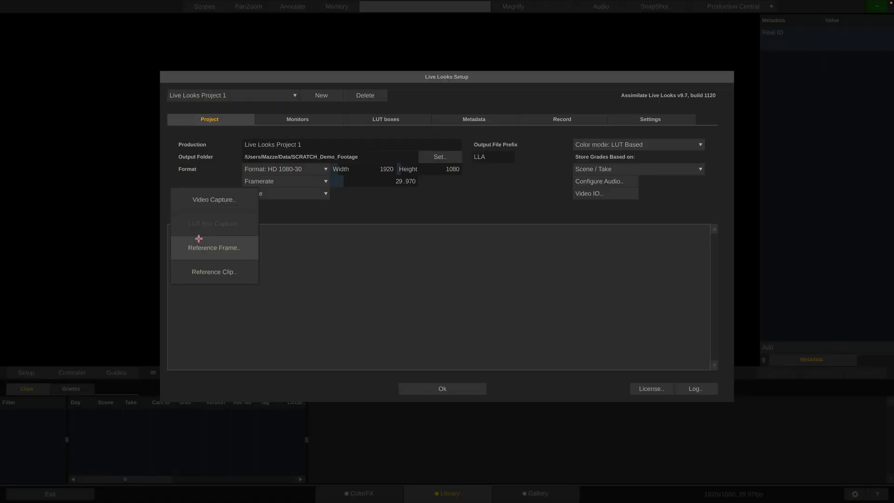
click(217, 203)
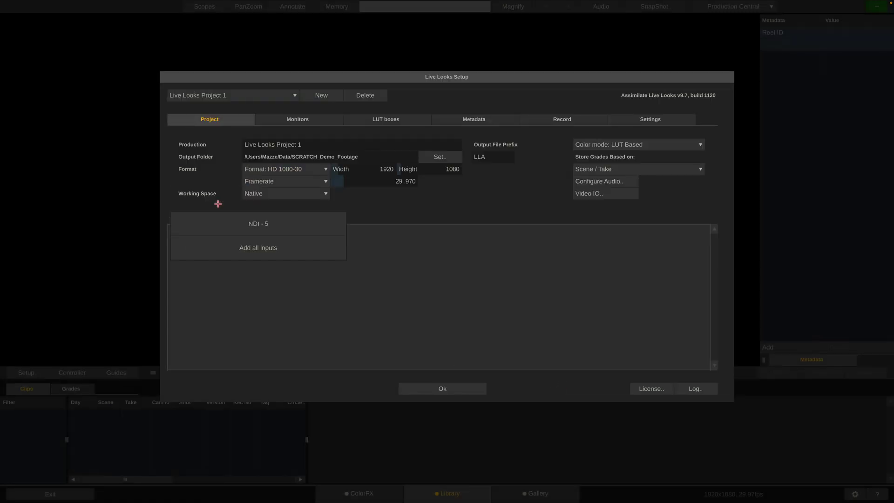
click(272, 225)
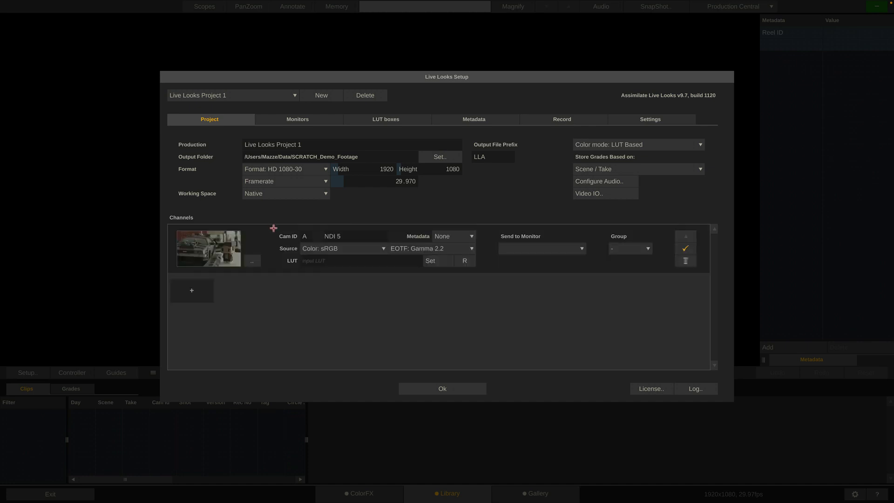
Check the channel's Source Color and EOTF lists, keeping sRGB and Gamma 2.2.
click(371, 249)
click(459, 284)
click(462, 247)
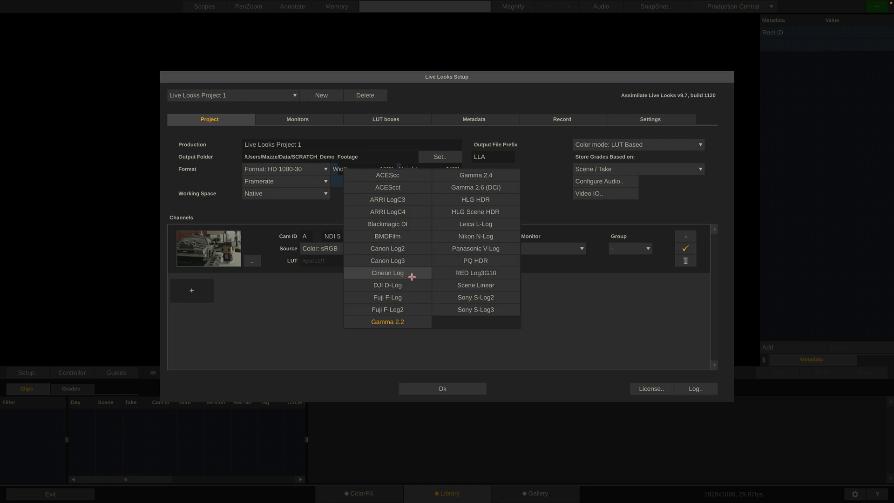
click(548, 279)
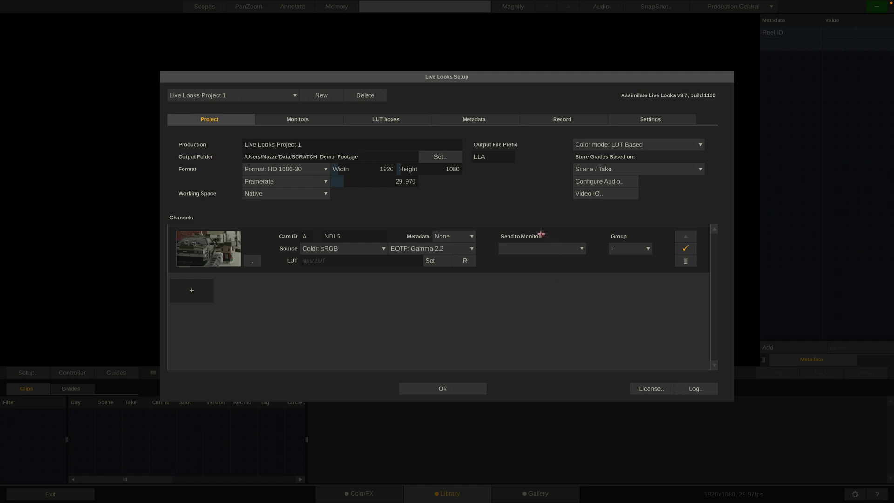
Set Send to Monitor to NDI - 1 and leave Color mode on LUT Based.
click(535, 250)
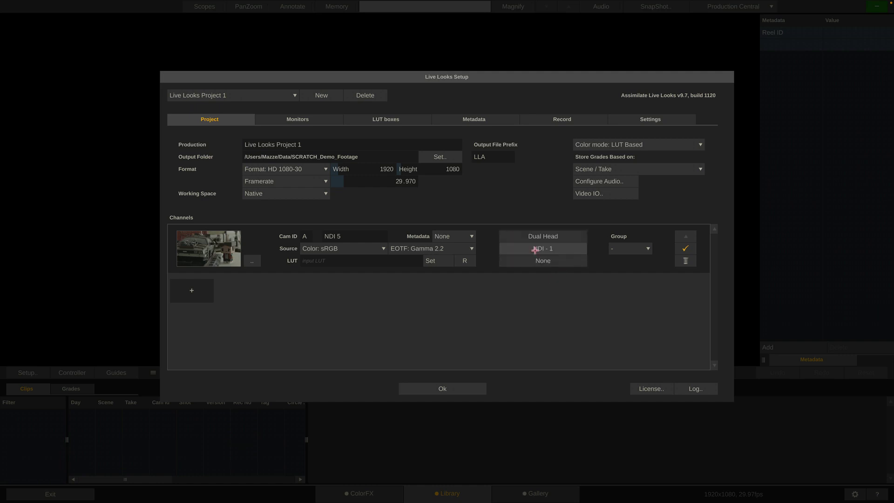
click(562, 248)
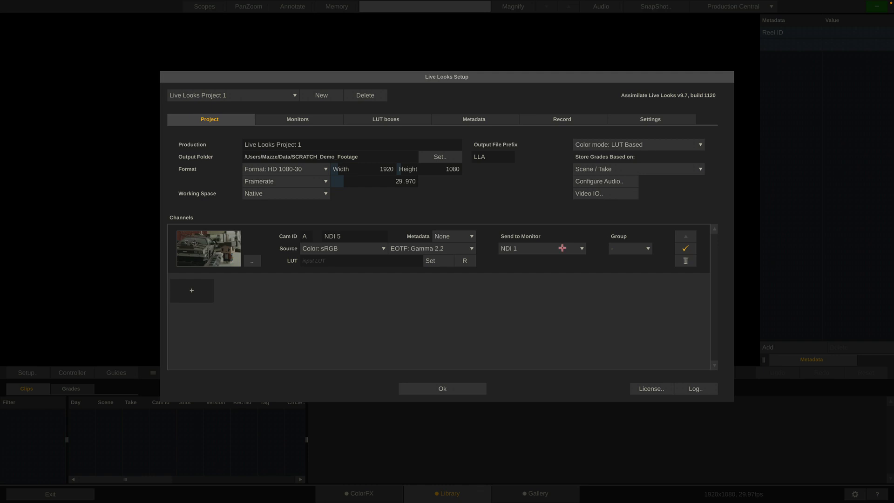
click(625, 146)
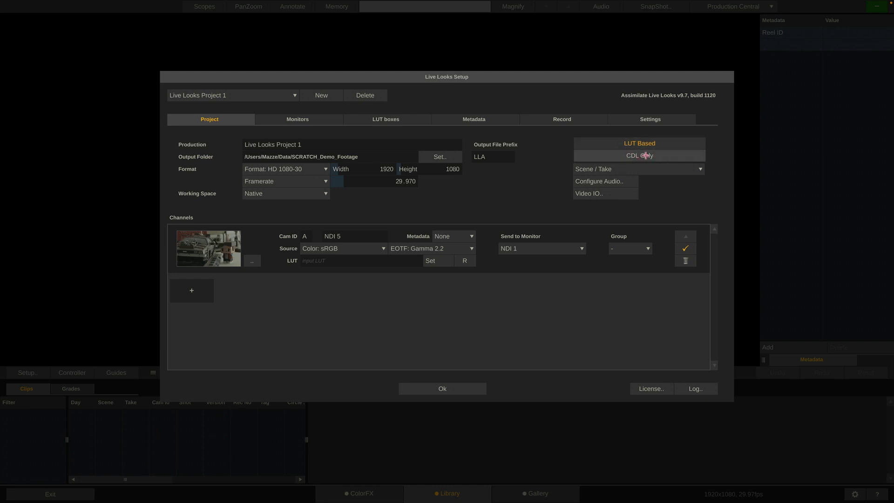
click(670, 146)
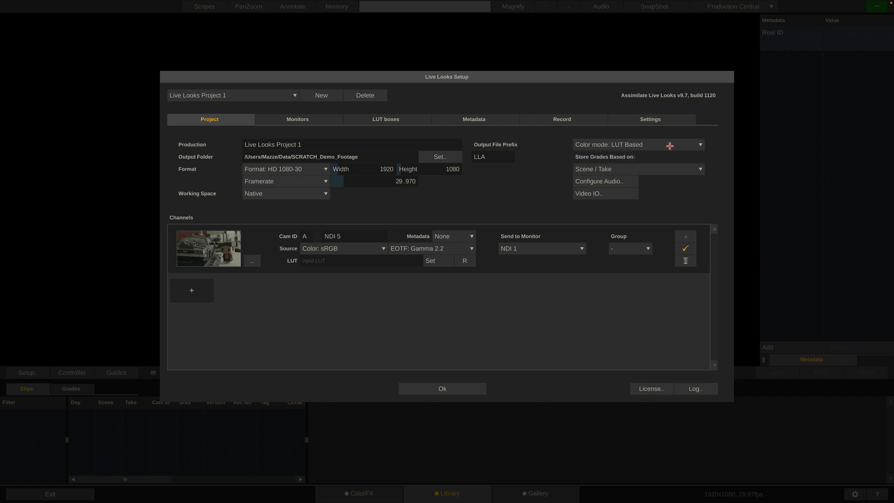
Confirm setup with Ok, open ColorFX and view the Numeric, Curves, Vectors and LUT panels.
click(450, 383)
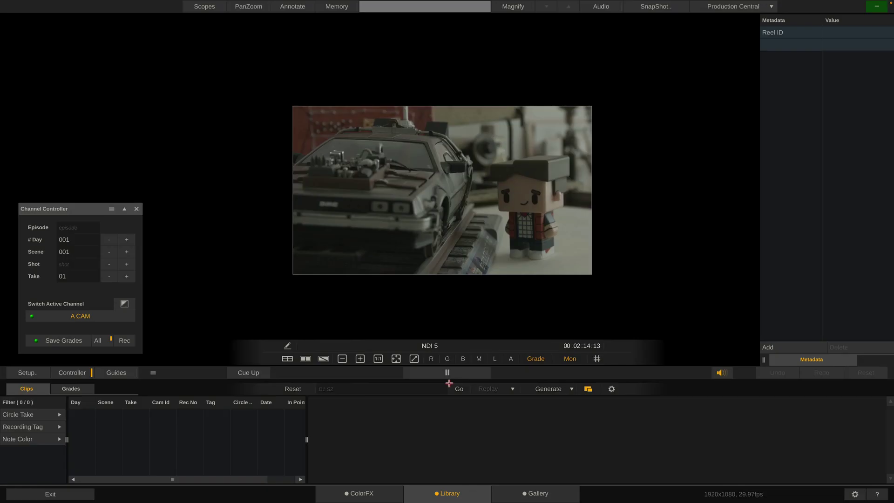
click(361, 492)
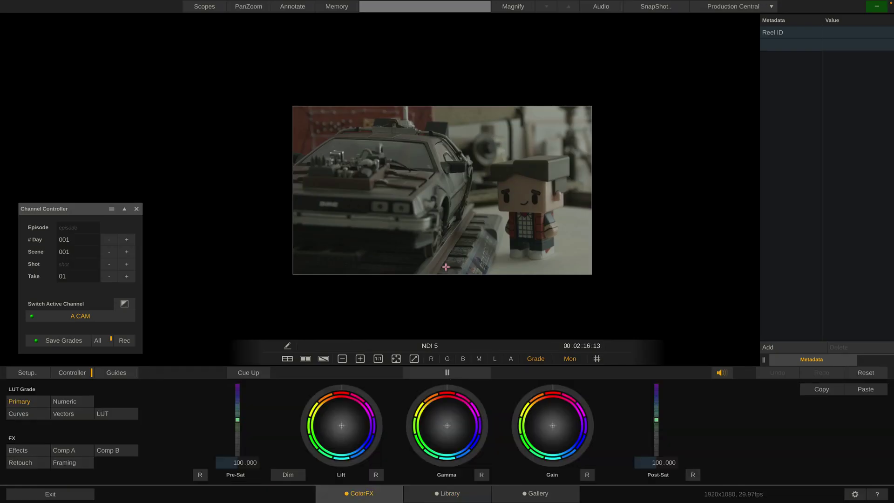
scroll(440, 236, up, 3)
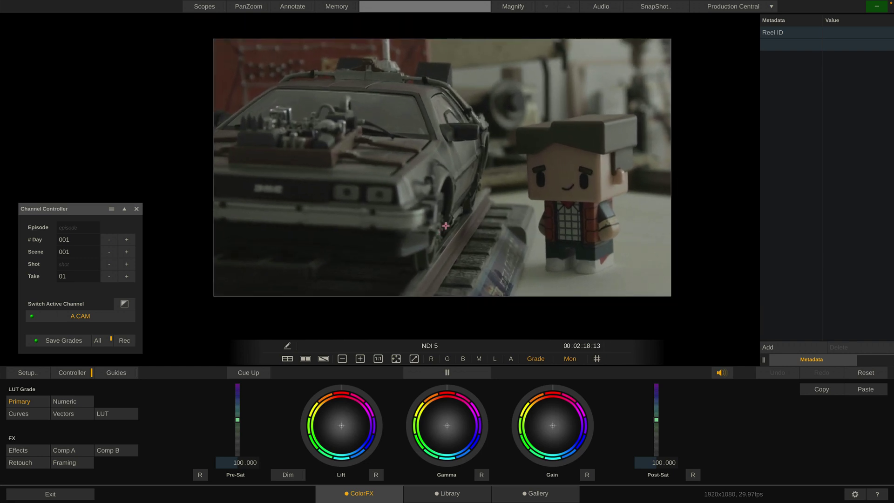
click(69, 401)
click(32, 414)
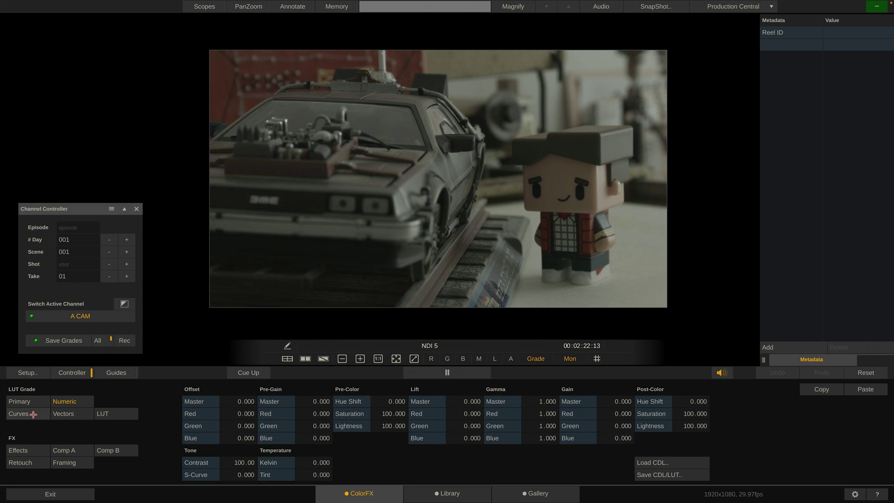
click(61, 414)
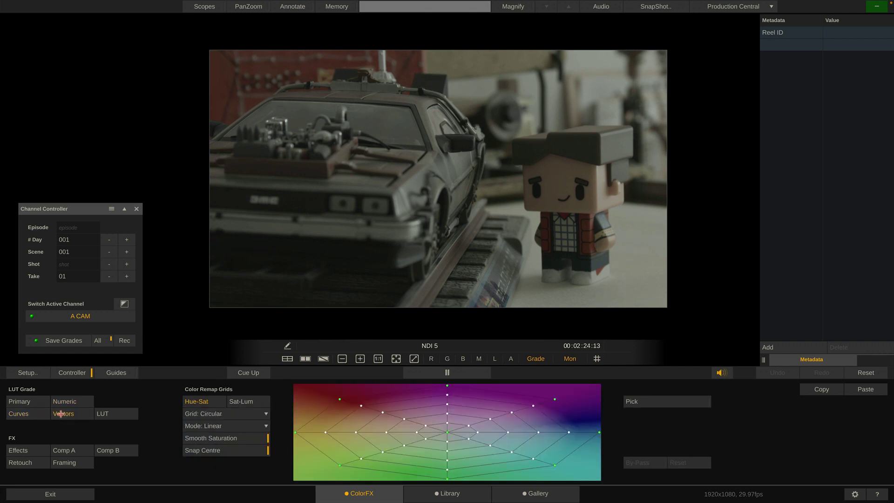
click(112, 414)
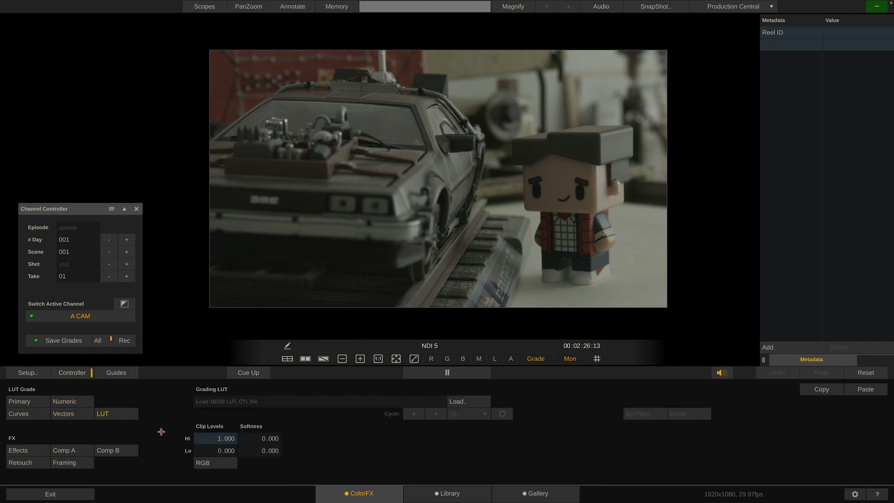
In Effects, toggle Add Grain on and off, then view Comp A and Comp B settings.
click(32, 450)
click(212, 401)
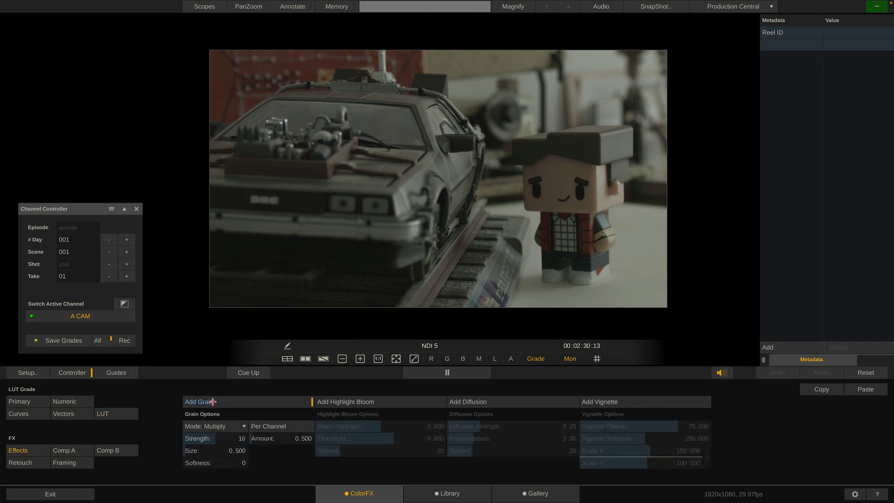
click(212, 402)
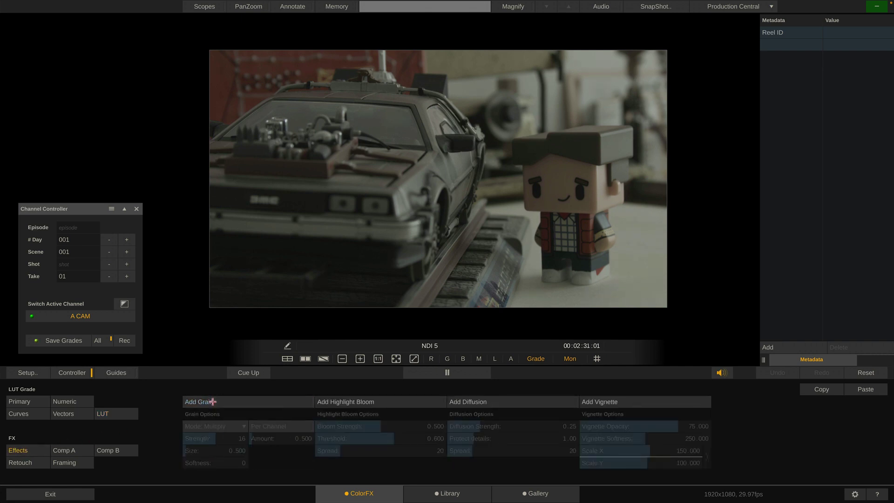
click(81, 450)
click(108, 451)
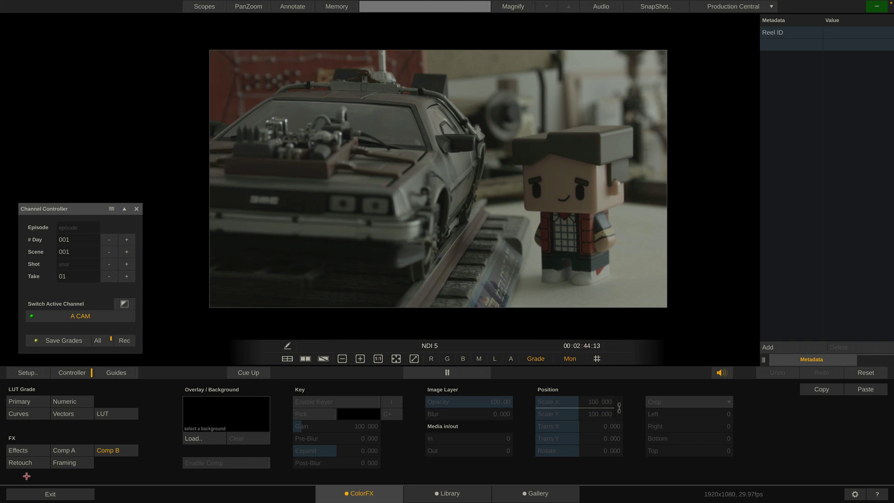
Show the RGB parade and vectorscope, close the scopes, and move the Channel Controller up.
click(205, 7)
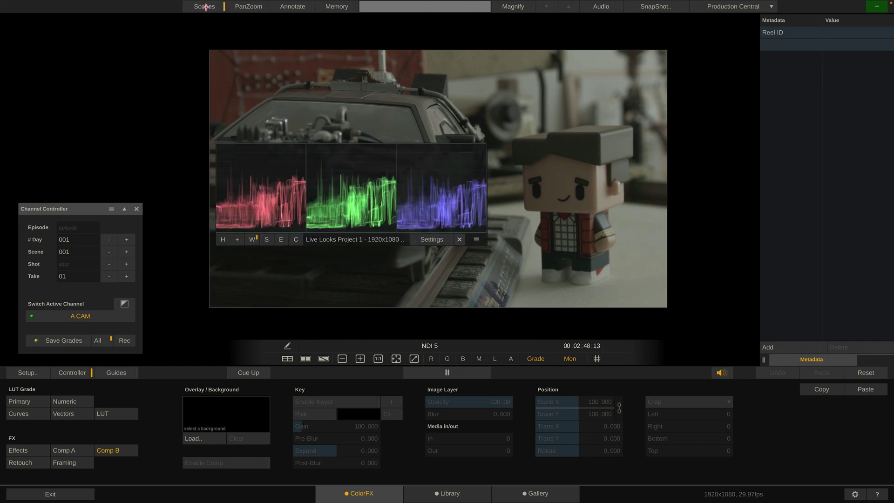
drag(330, 175, 198, 78)
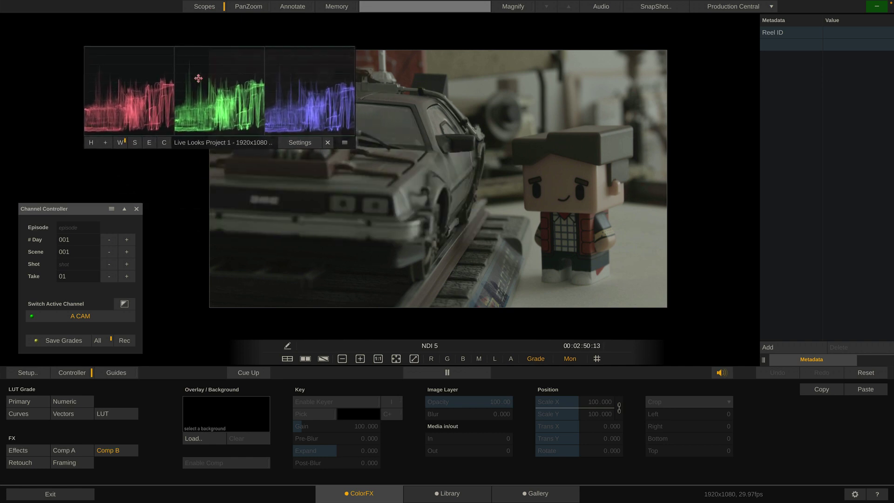
click(136, 143)
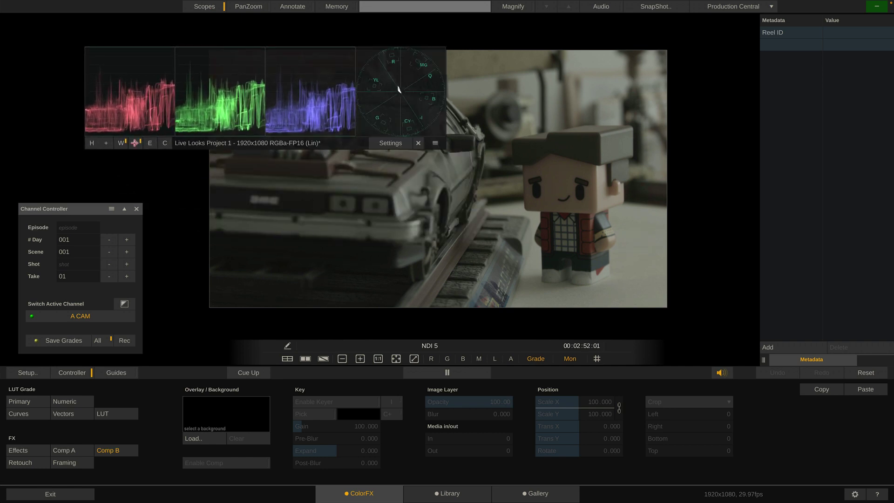
click(163, 143)
click(163, 144)
click(414, 143)
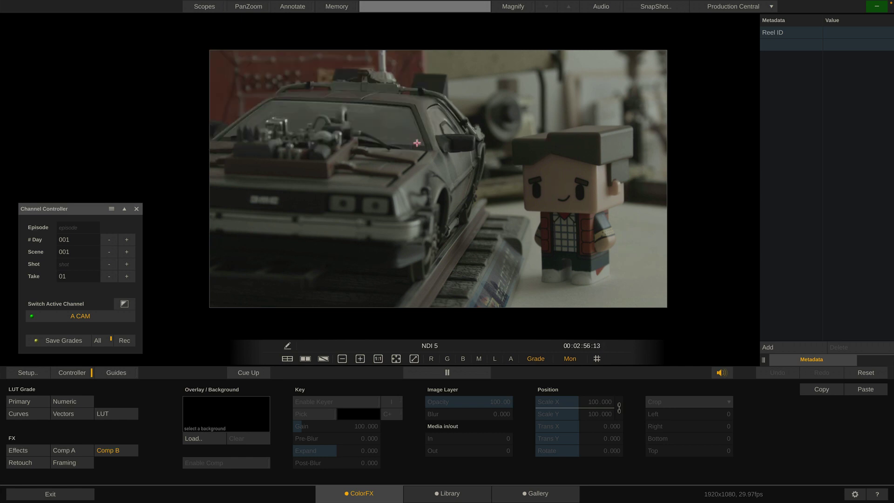
drag(110, 209, 124, 127)
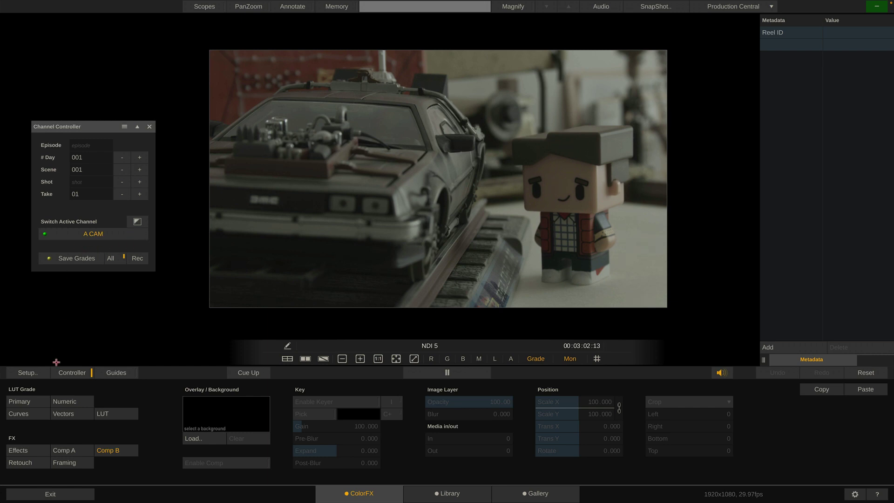
click(30, 372)
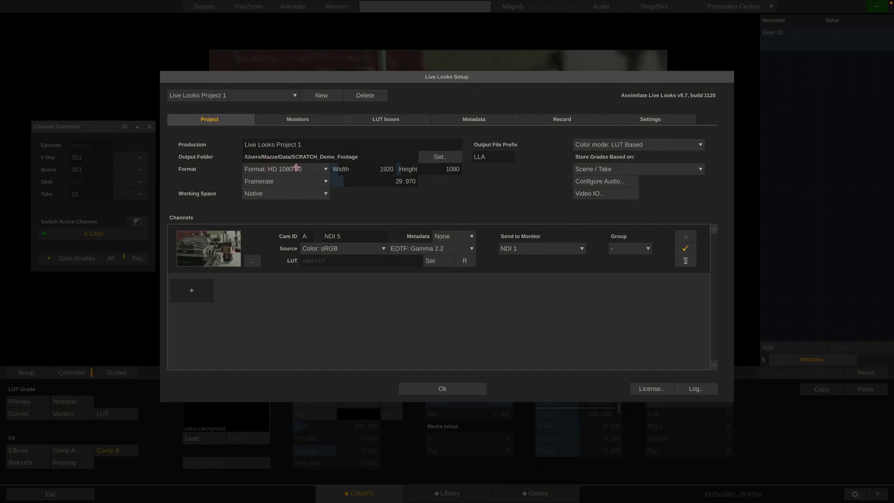
click(631, 120)
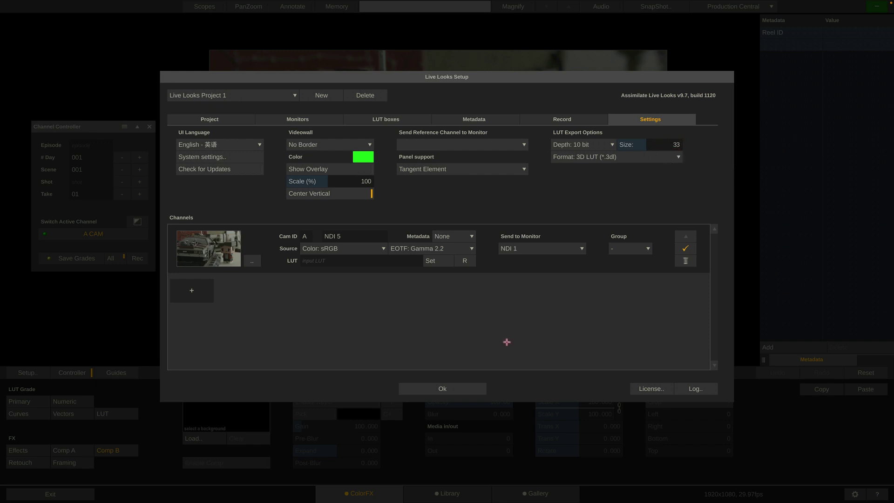
click(444, 388)
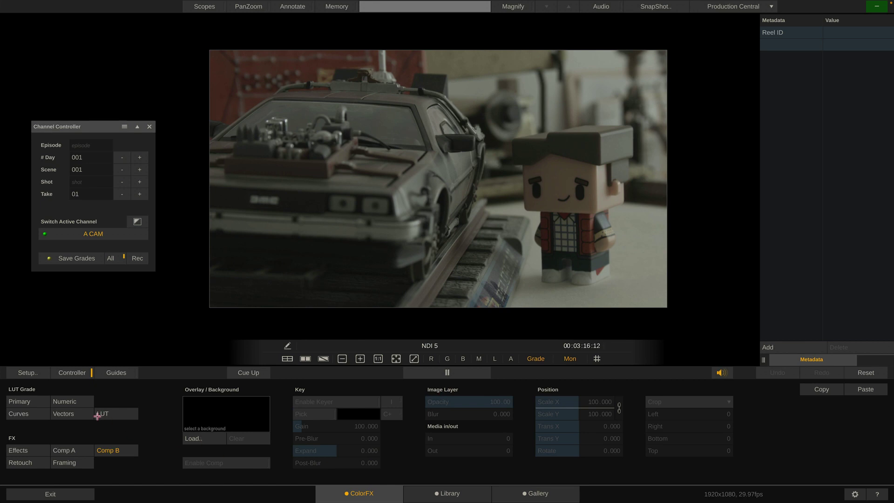
In Numeric, raise S-Curve to 15.574 and Gamma Master to 1.183.
click(77, 401)
drag(231, 475, 260, 469)
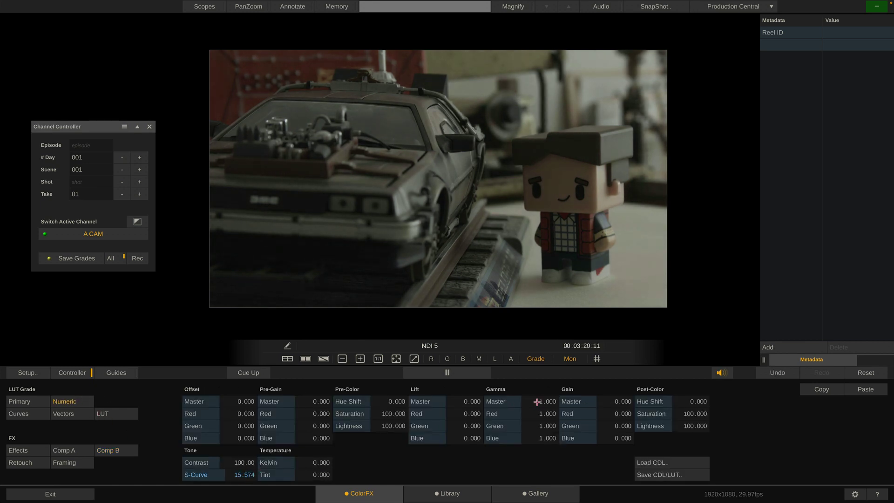
drag(538, 402, 544, 403)
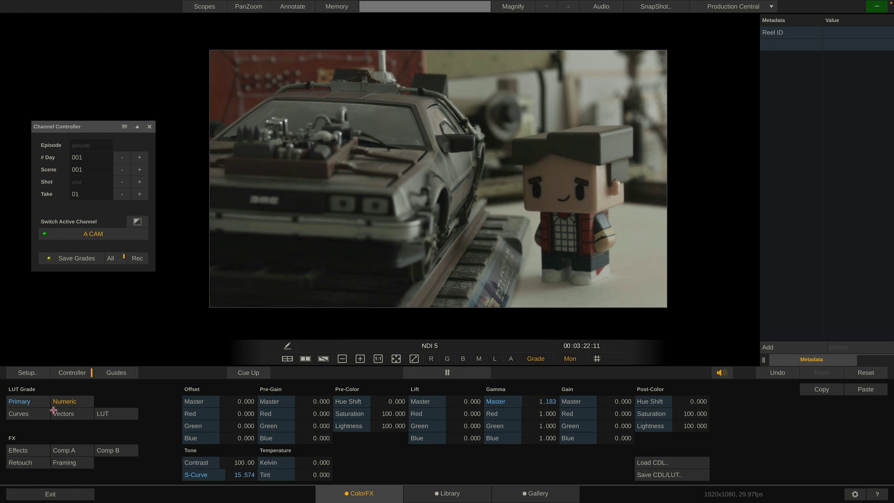
In Primary, raise Post-Sat to 144.184, then minimize Live Looks.
click(37, 402)
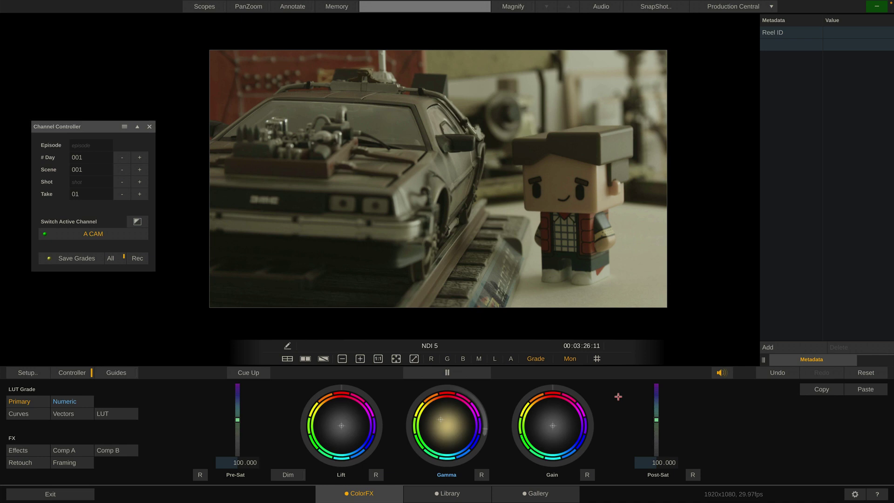
drag(656, 420, 657, 410)
drag(656, 409, 657, 403)
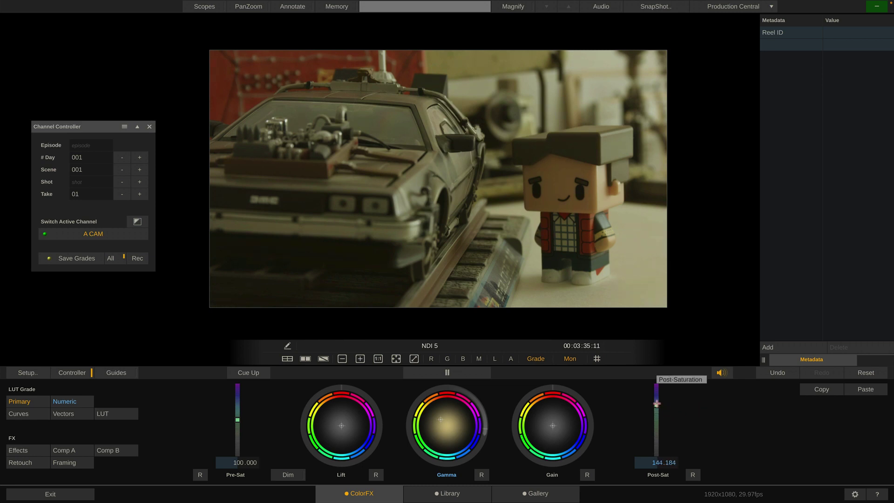
click(872, 10)
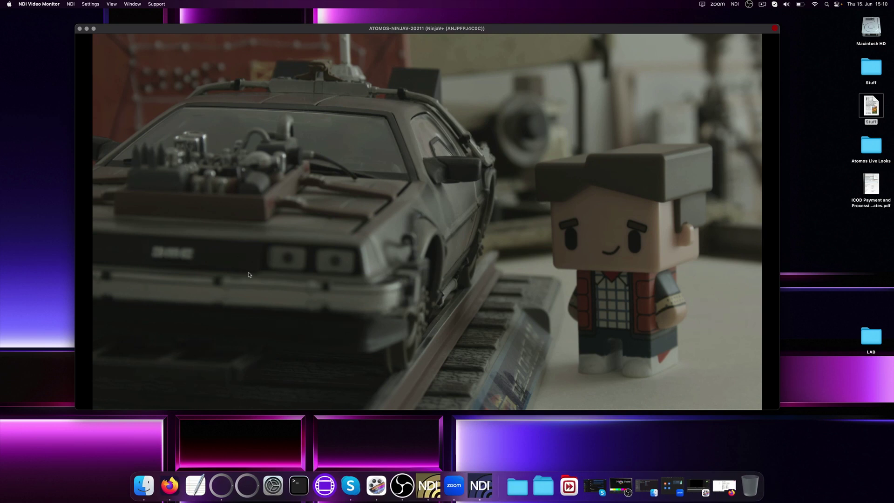
Switch the NDI monitor source to MMACBOOK-PRO.FRITZ.BOX > ASSIM_A.
click(71, 5)
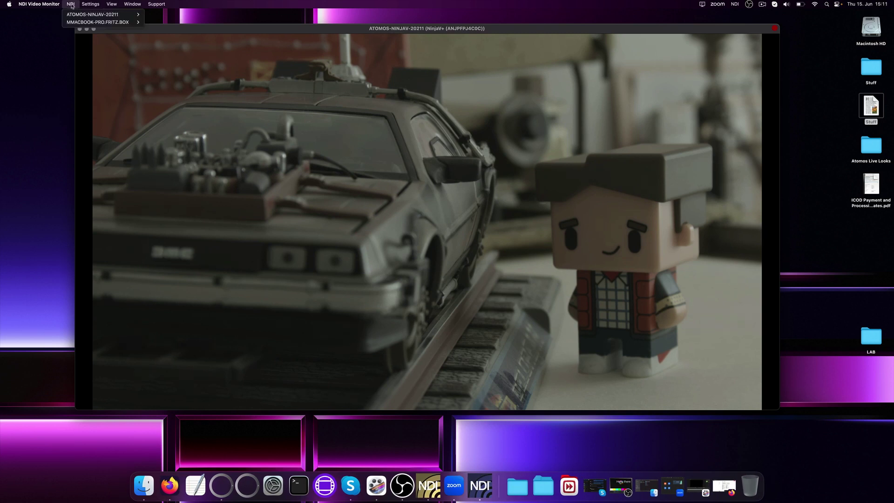
mouse_move(82, 23)
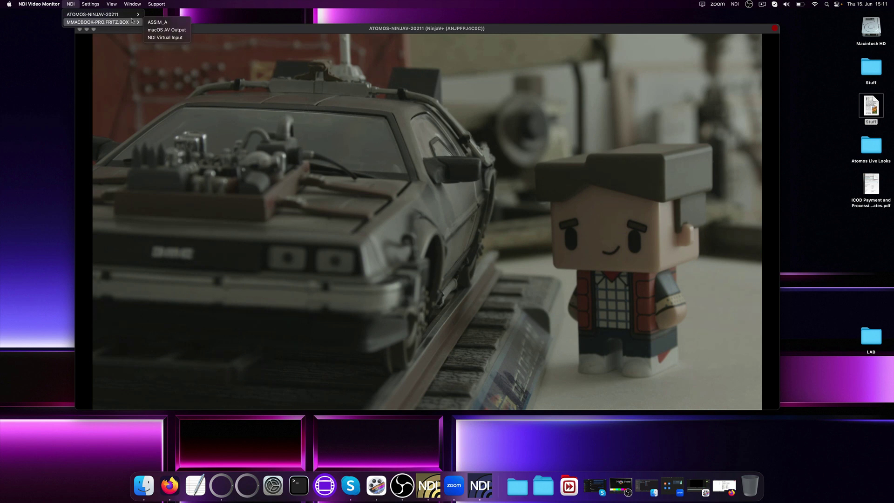
click(176, 23)
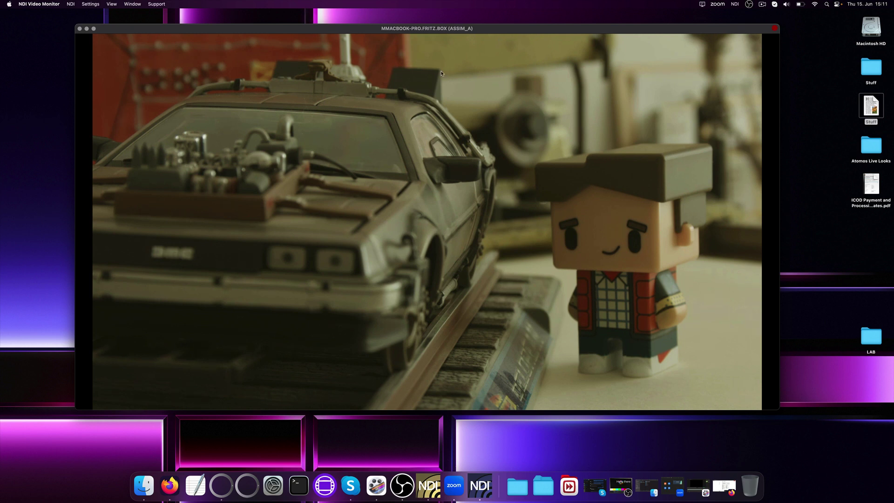
Restore OBS to view the graded feed behind 'Hello there', then minimize OBS and NDI Video Monitor.
click(623, 487)
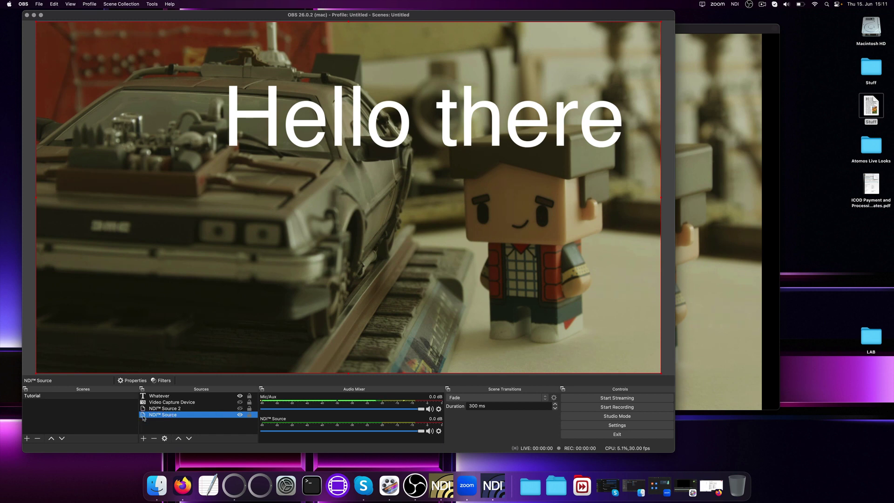
click(34, 16)
click(89, 28)
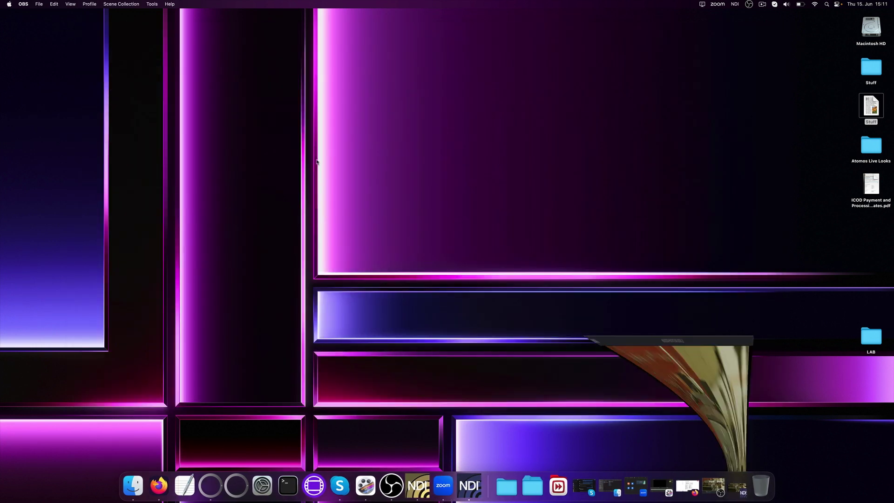
Restore Zoom and keep ASSIM_A checked in the NDI Virtual Input menu.
click(441, 487)
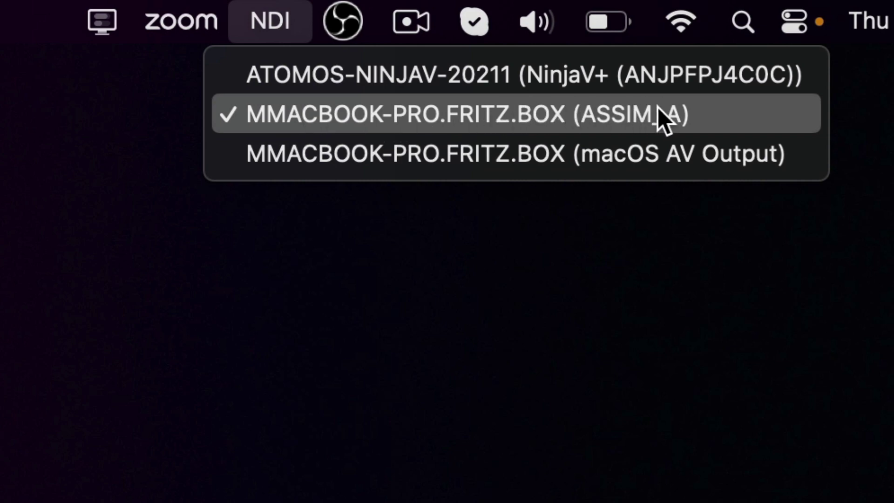
click(605, 115)
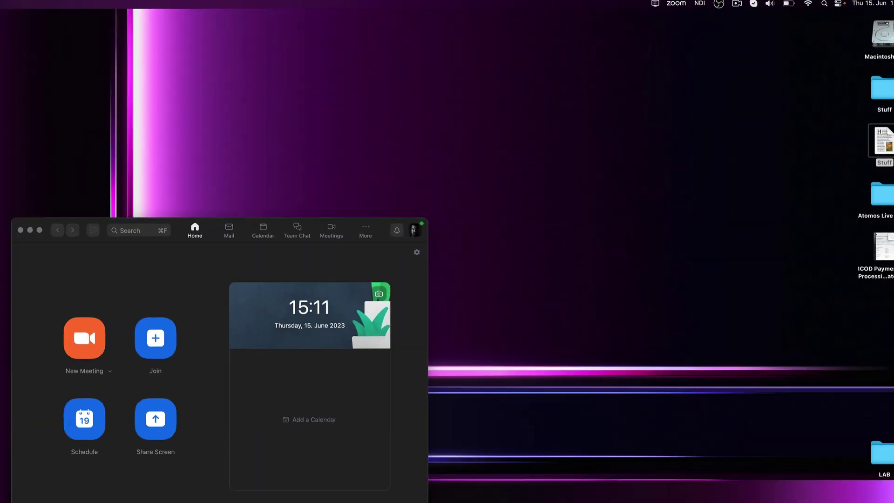
In Zoom's Video preferences, select NDI Video as the camera and uncheck Mirror my video.
click(43, 1)
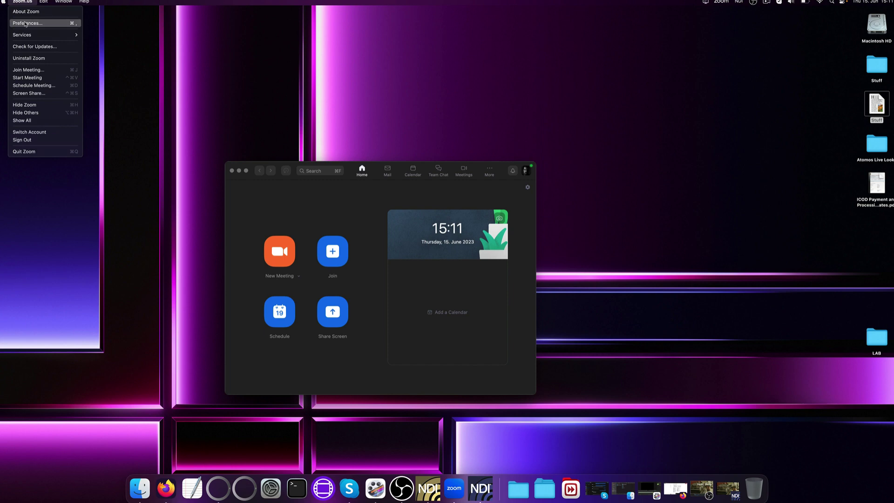
click(26, 23)
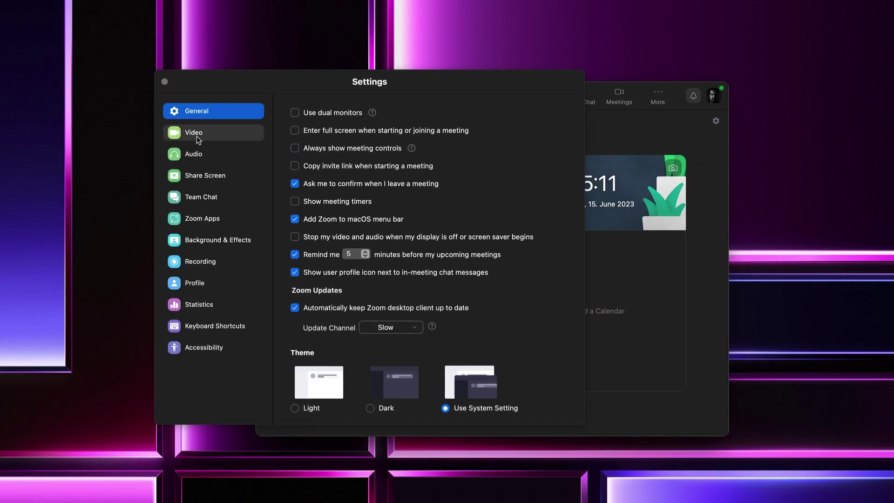
click(197, 135)
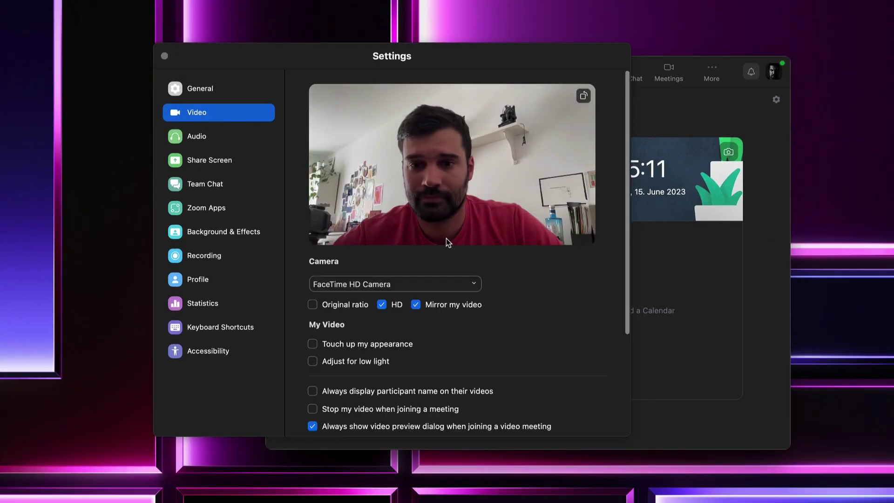
click(443, 283)
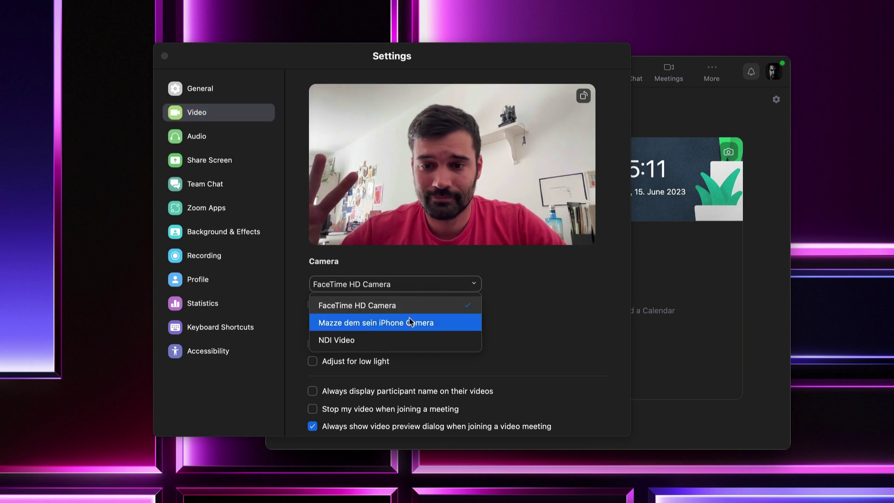
click(401, 340)
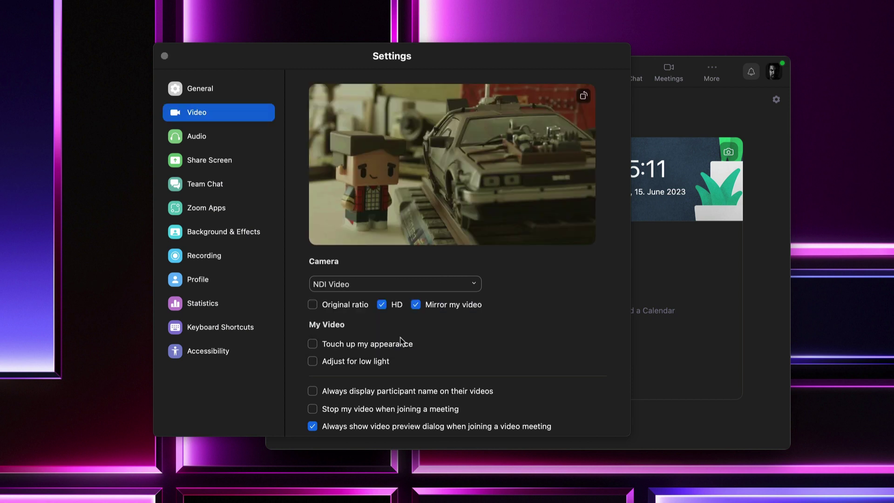
click(416, 305)
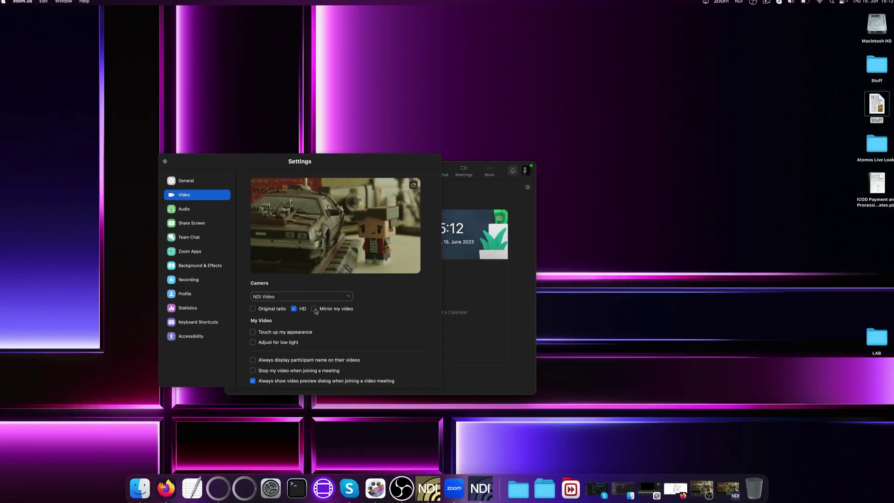
Bring Assimilate Live Looks to the front and close Zoom's Settings window.
click(219, 490)
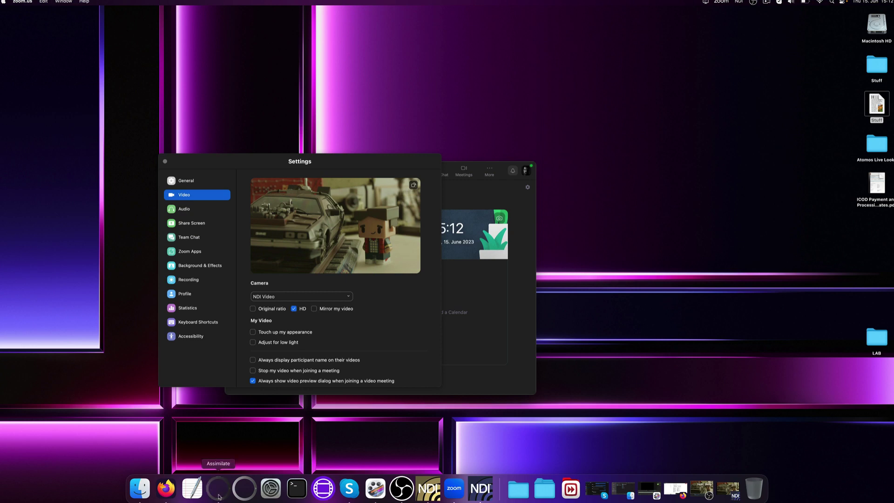
click(165, 162)
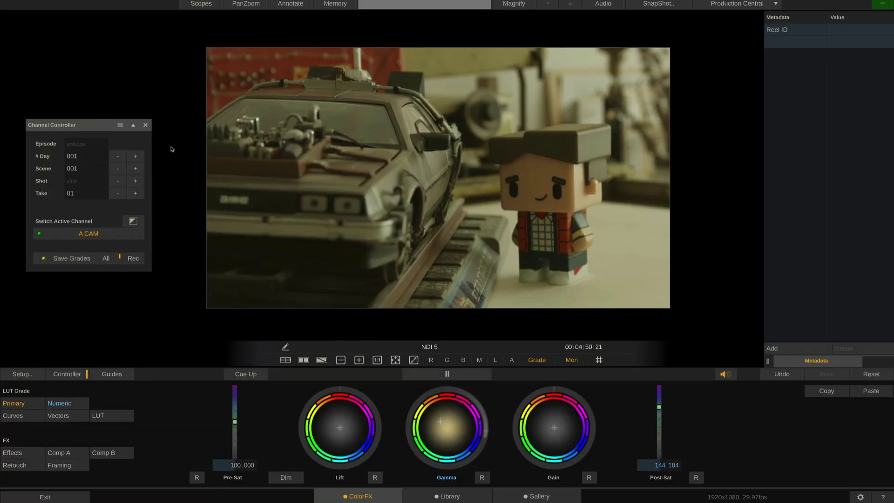